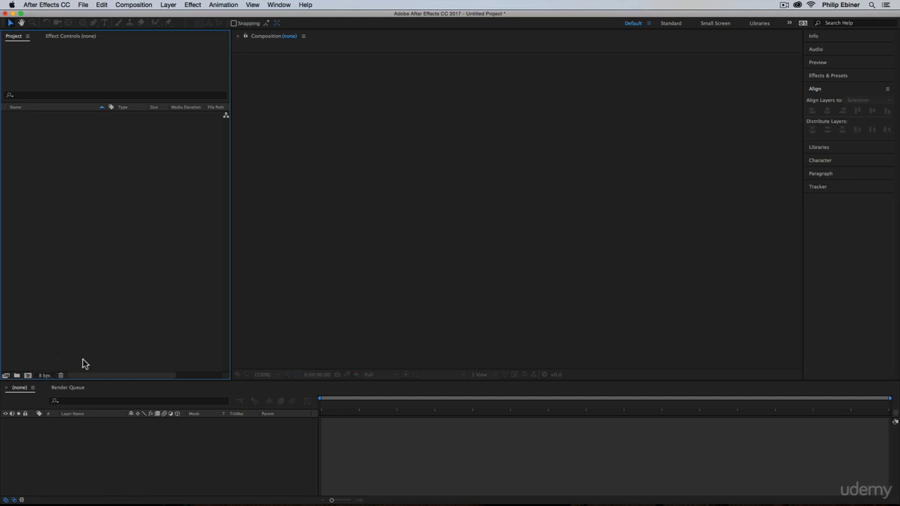
# Create a new composition named Animations, 1920 × 1080 at 23.976 fps, with a duration of 5 seconds.
pyautogui.click(28, 379)
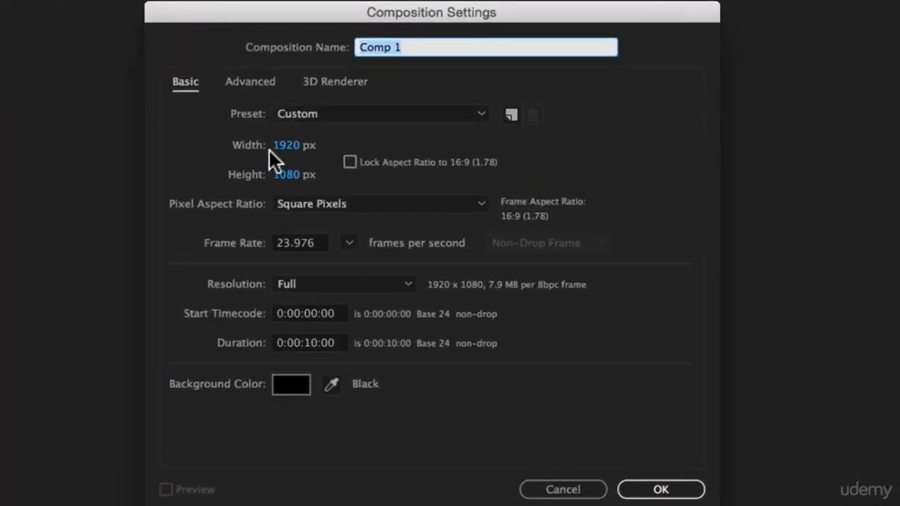
pyautogui.click(307, 343)
pyautogui.press('BackSpace')
pyautogui.press('Right')
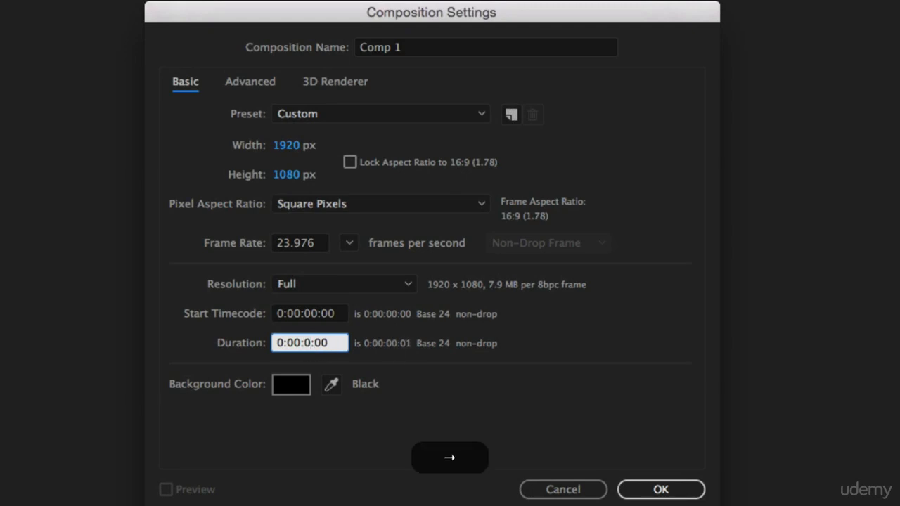
pyautogui.write('5')
pyautogui.click(407, 43)
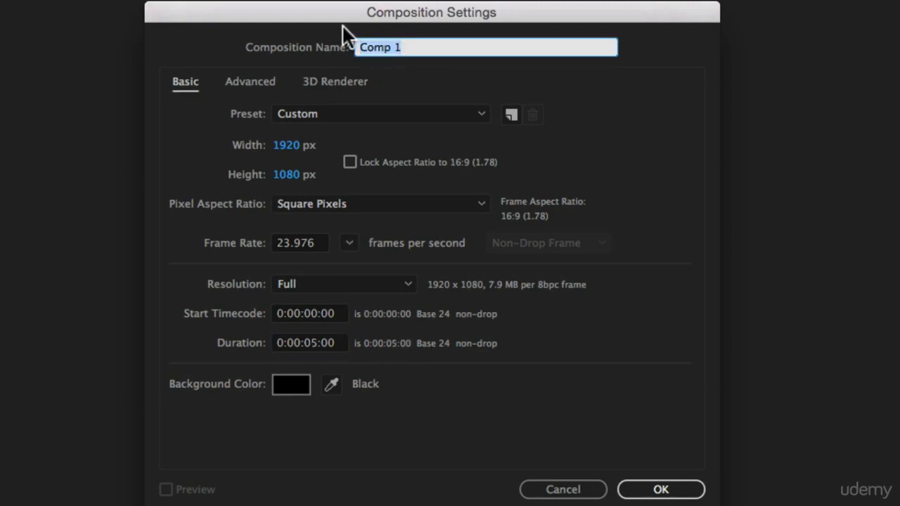
pyautogui.write('Animations')
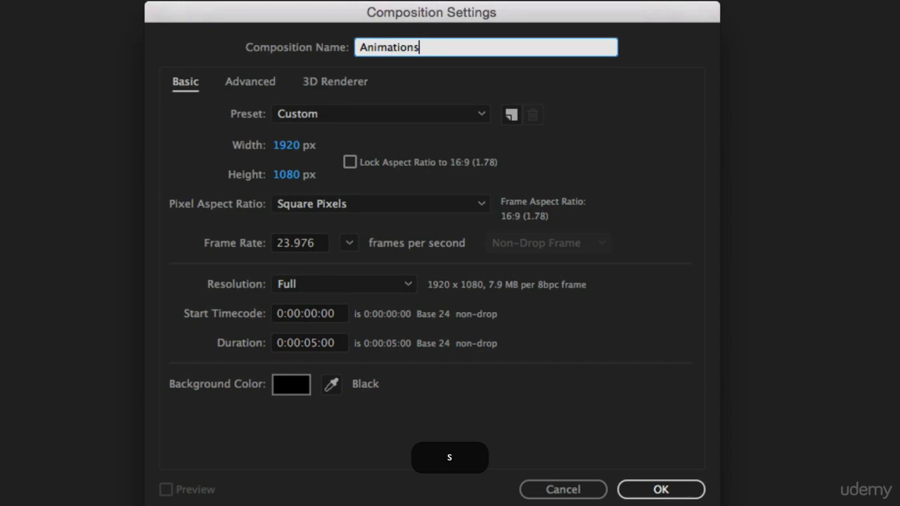
pyautogui.click(637, 490)
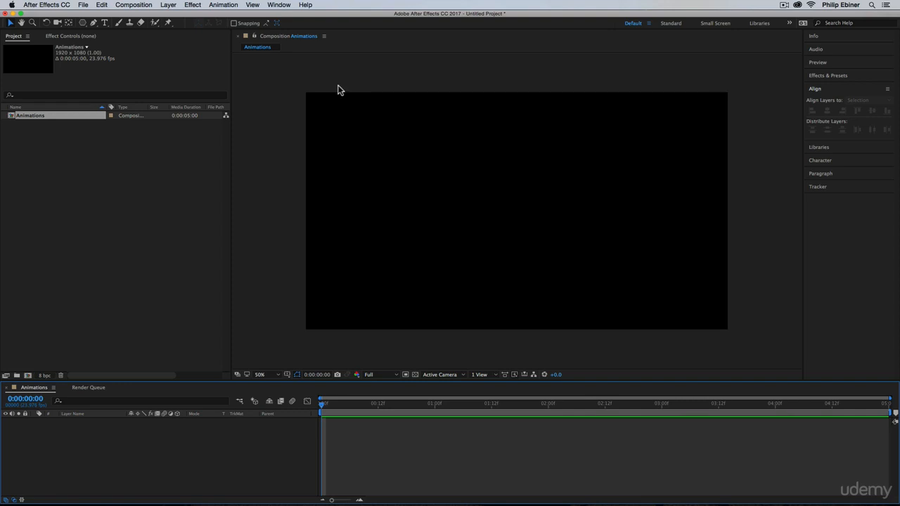
# Draw a white-filled square near the middle of the composition with the Rectangle Tool.
pyautogui.click(83, 23)
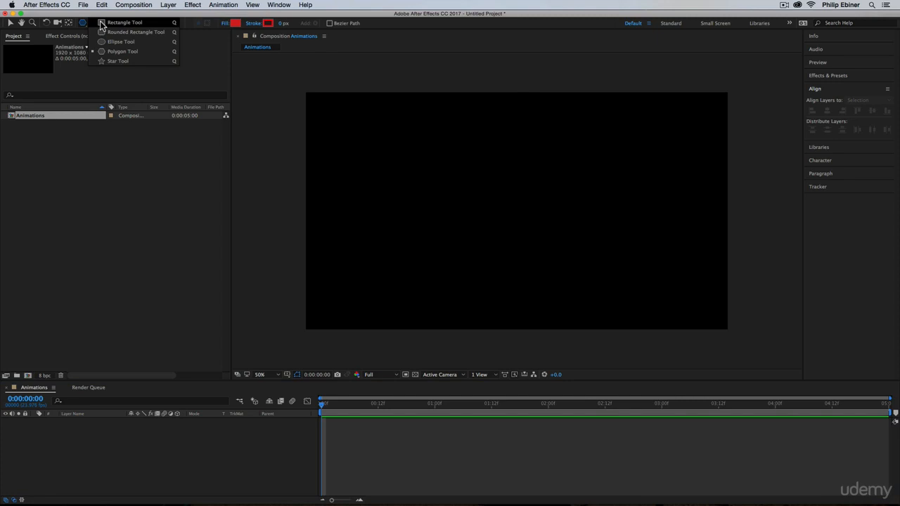
pyautogui.click(102, 25)
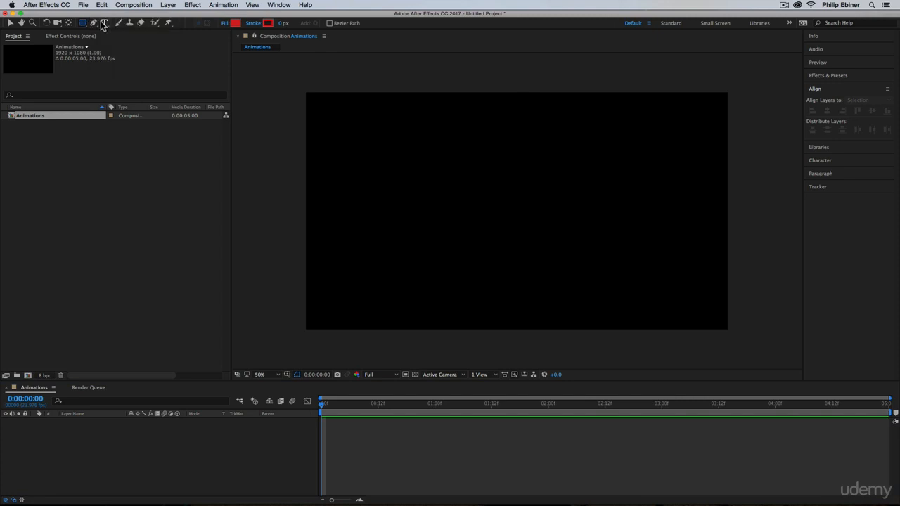
pyautogui.click(237, 24)
pyautogui.moveTo(447, 245)
pyautogui.mouseDown()
pyautogui.moveTo(384, 238)
pyautogui.moveTo(350, 216)
pyautogui.mouseUp()
pyautogui.click(556, 222)
pyautogui.click(448, 156)
pyautogui.moveTo(448, 156); pyautogui.dragTo(562, 265)
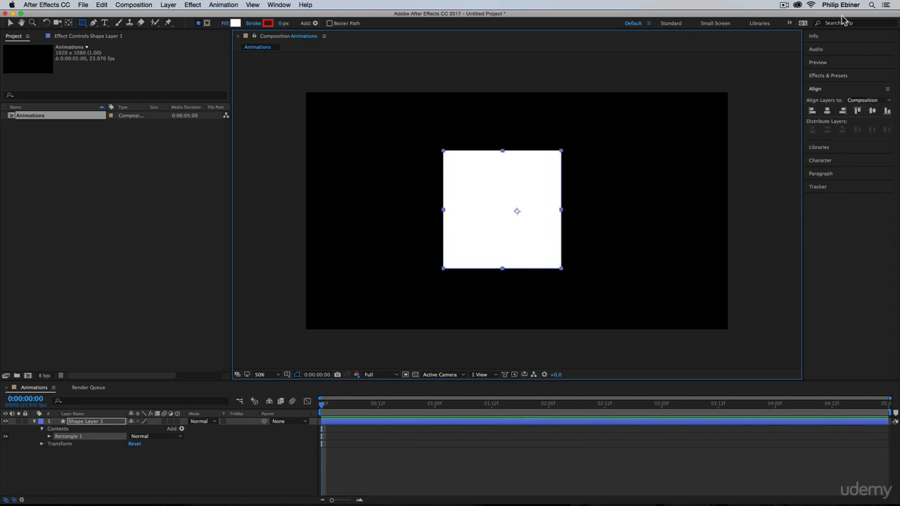
# Center the square horizontally and vertically in the composition.
pyautogui.click(829, 112)
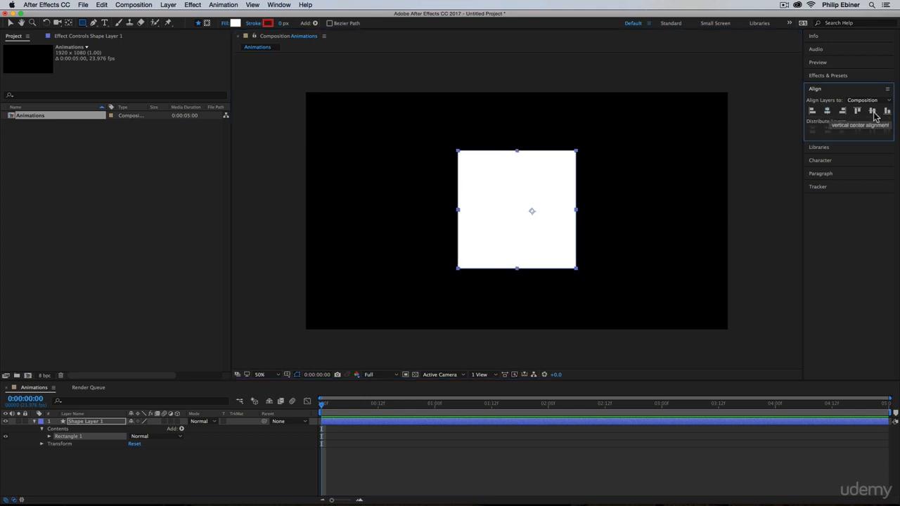
pyautogui.click(872, 111)
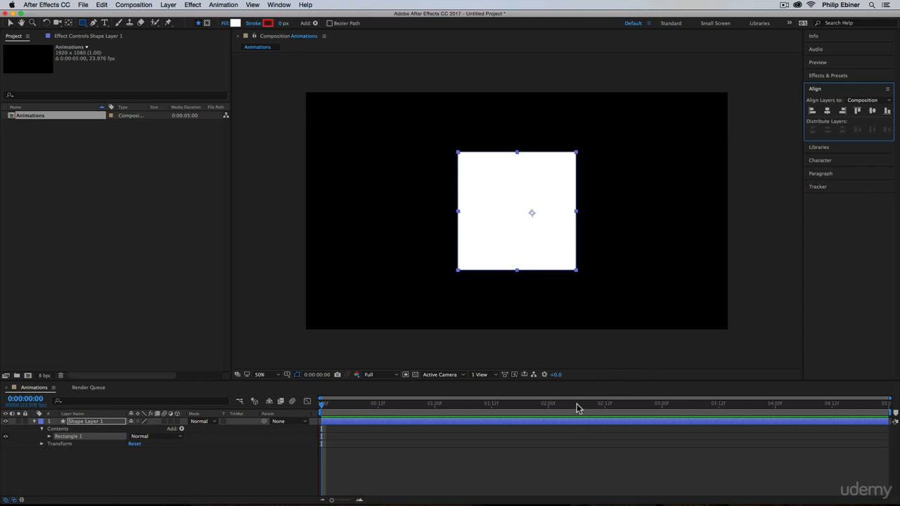
pyautogui.click(555, 468)
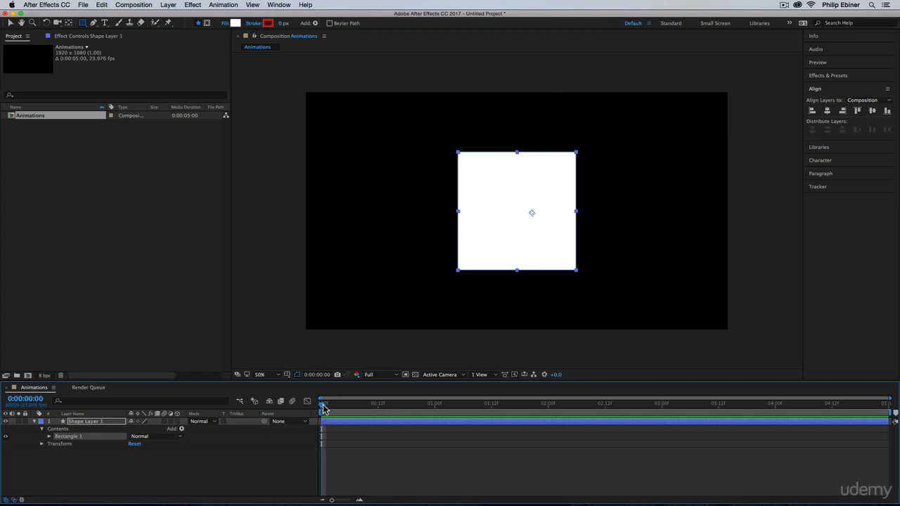
pyautogui.moveTo(324, 408)
pyautogui.mouseDown()
pyautogui.moveTo(435, 408)
pyautogui.moveTo(312, 411)
pyautogui.mouseUp()
pyautogui.moveTo(891, 399); pyautogui.dragTo(444, 401)
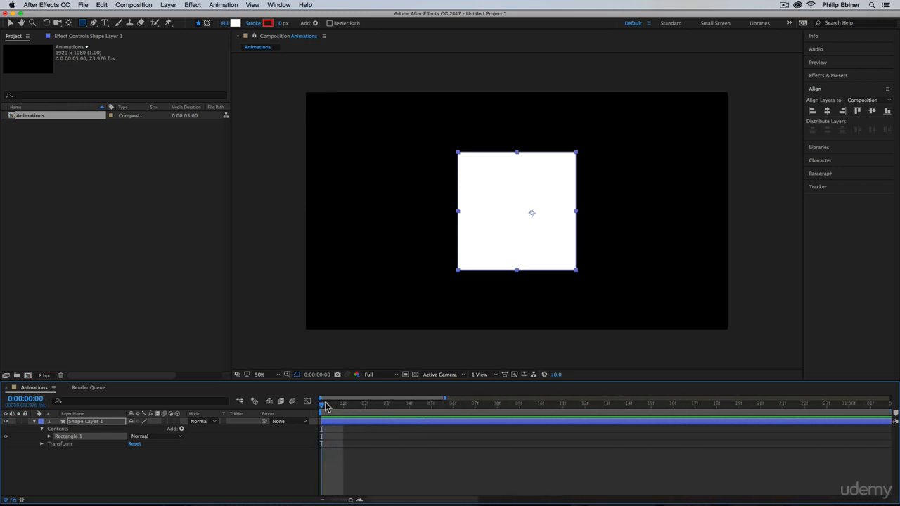
pyautogui.moveTo(325, 407)
pyautogui.mouseDown()
pyautogui.moveTo(428, 412)
pyautogui.moveTo(322, 406)
pyautogui.mouseUp()
pyautogui.moveTo(445, 399); pyautogui.dragTo(892, 399)
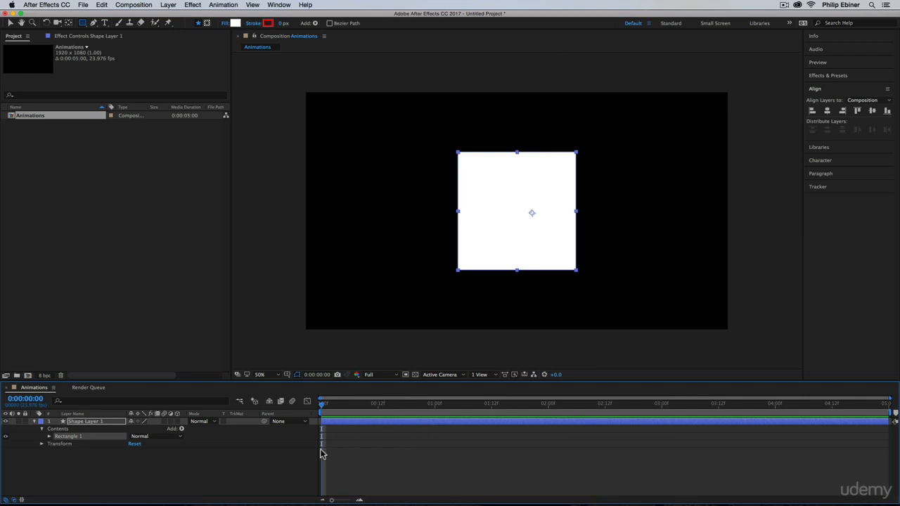
# Reveal the shape layer's Opacity property on its own and move the current time to 1 second.
pyautogui.click(83, 422)
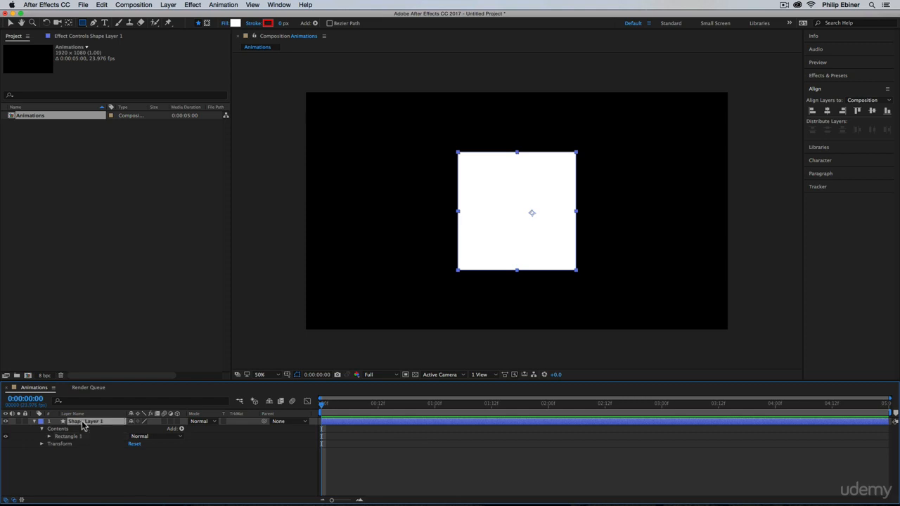
pyautogui.press('t')
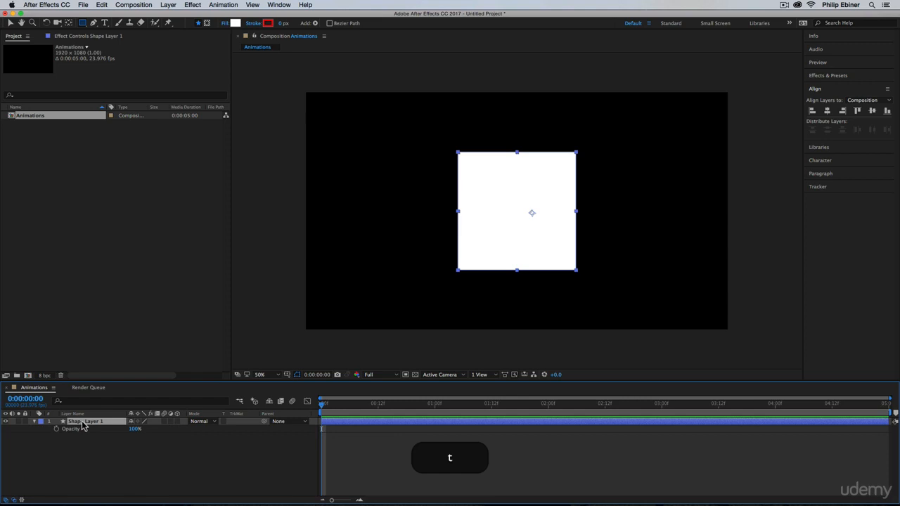
pyautogui.click(35, 422)
pyautogui.click(35, 422)
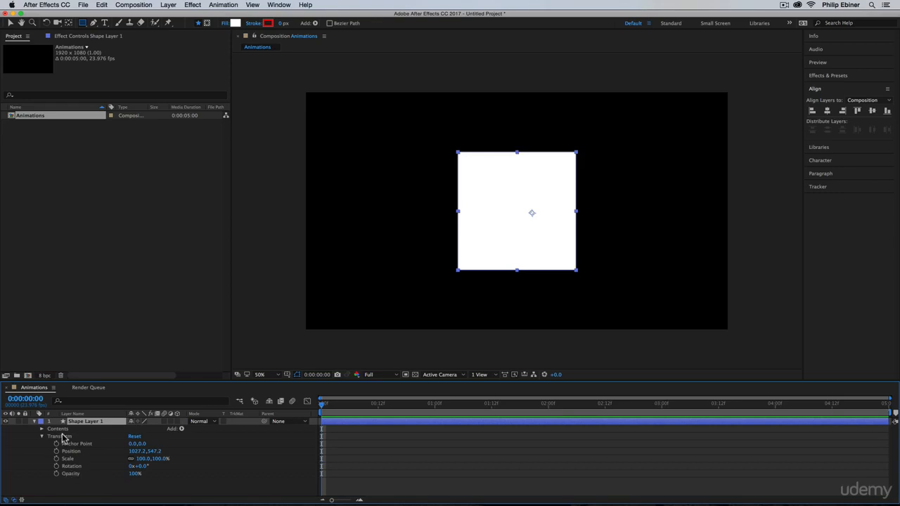
pyautogui.press('t')
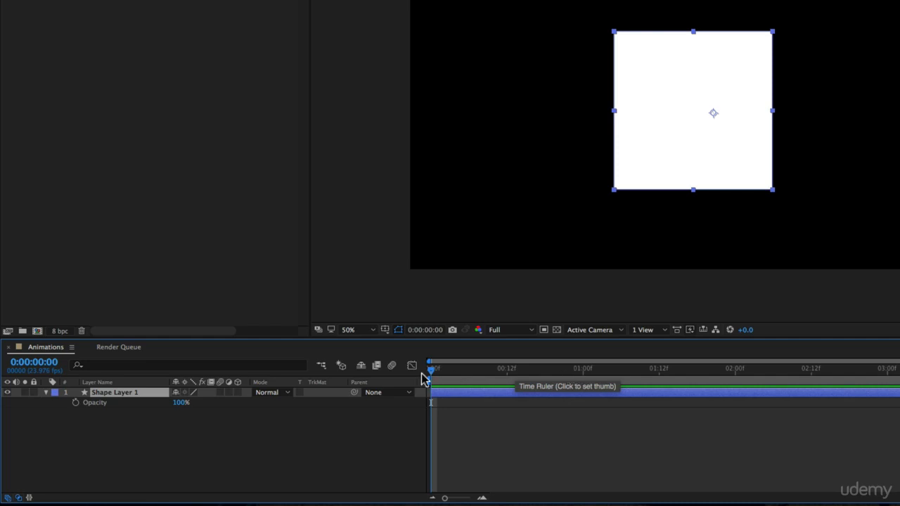
pyautogui.moveTo(579, 372); pyautogui.dragTo(583, 374)
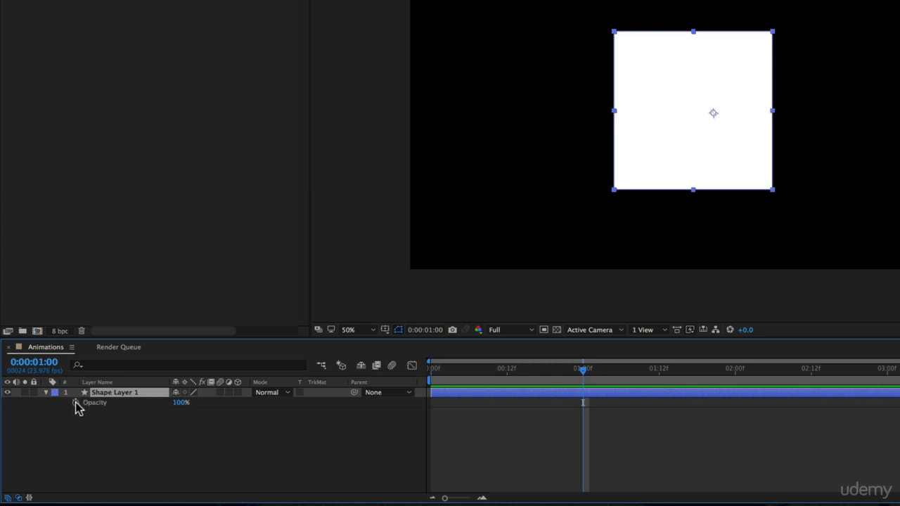
# Examine the shape layer's Transform properties and its Rectangle 1 contents, including the Stroke 1 settings.
pyautogui.click(46, 394)
pyautogui.click(47, 394)
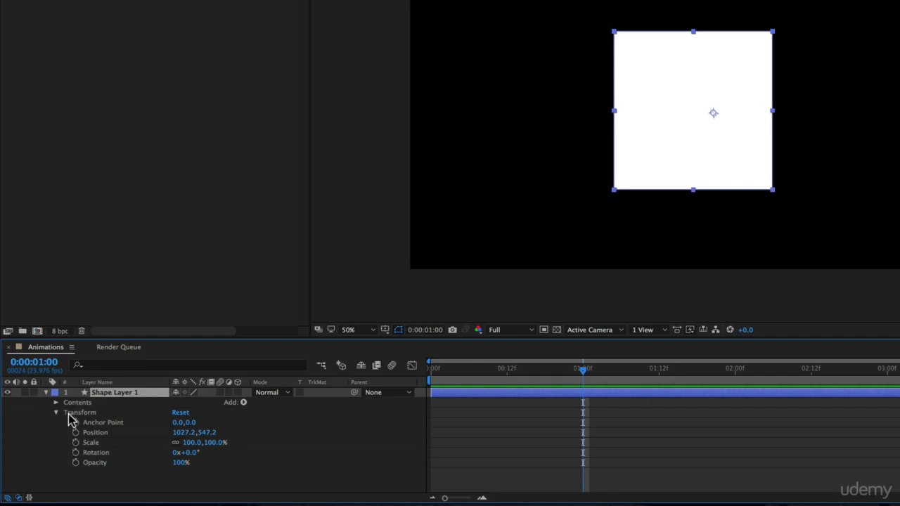
pyautogui.click(56, 402)
pyautogui.click(66, 413)
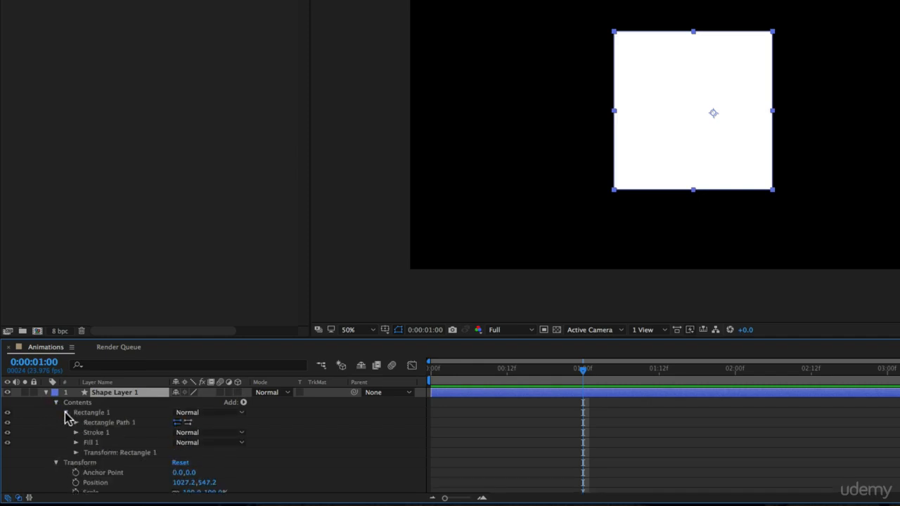
pyautogui.click(76, 433)
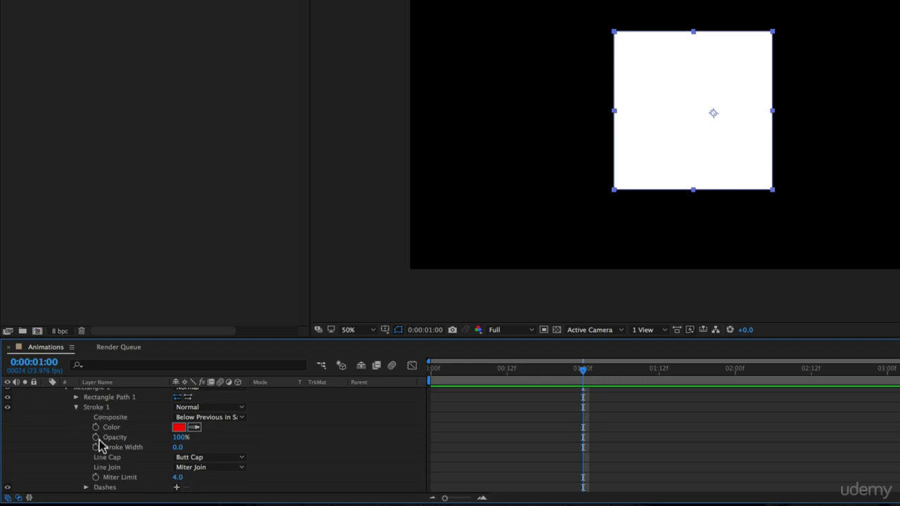
pyautogui.scroll(3, 77, 418)
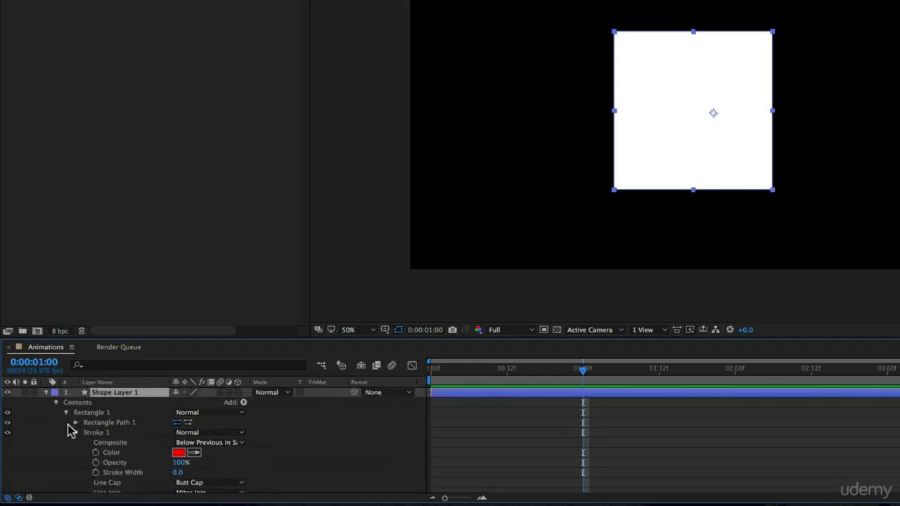
pyautogui.click(67, 412)
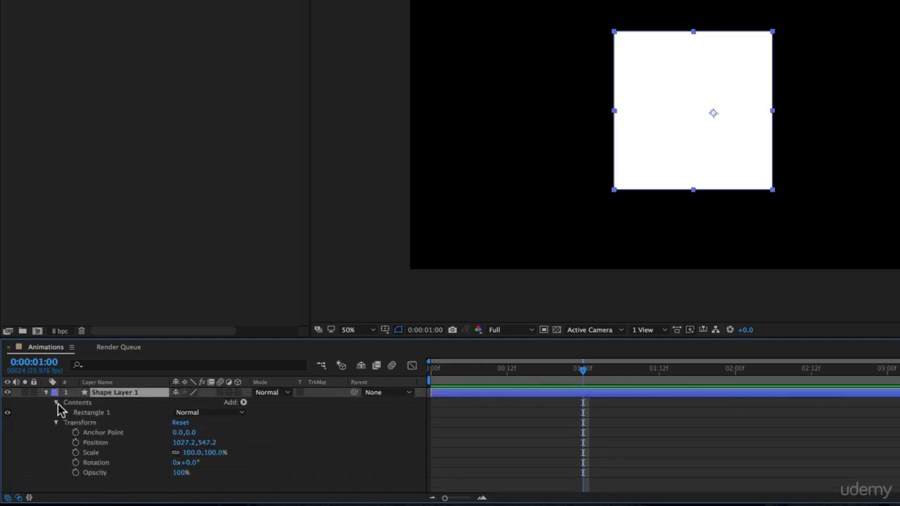
pyautogui.click(57, 403)
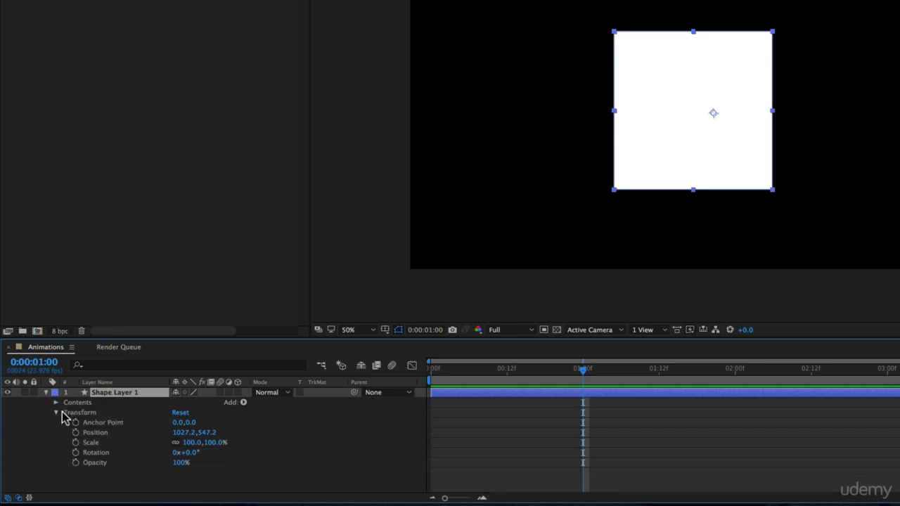
# Show only the shape layer's Opacity and start keyframing it with a 100% keyframe at 1 second.
pyautogui.press('t')
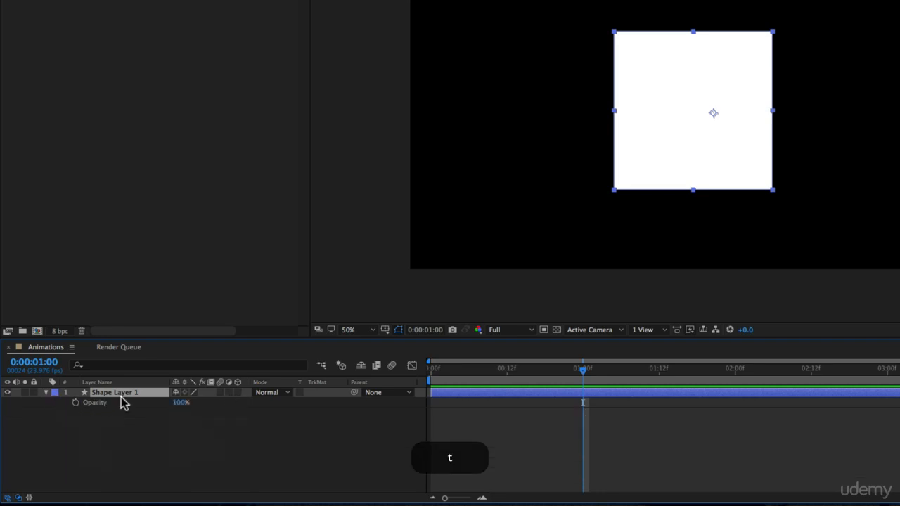
pyautogui.click(75, 403)
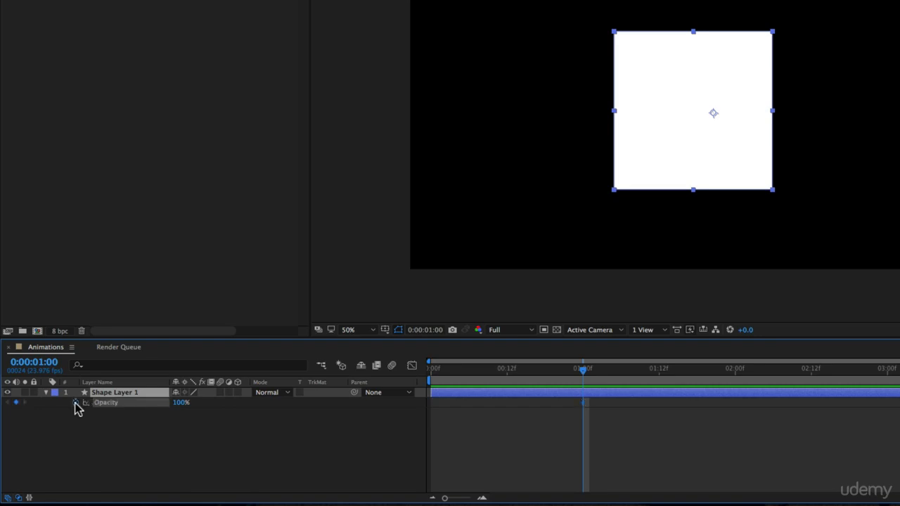
pyautogui.click(77, 410)
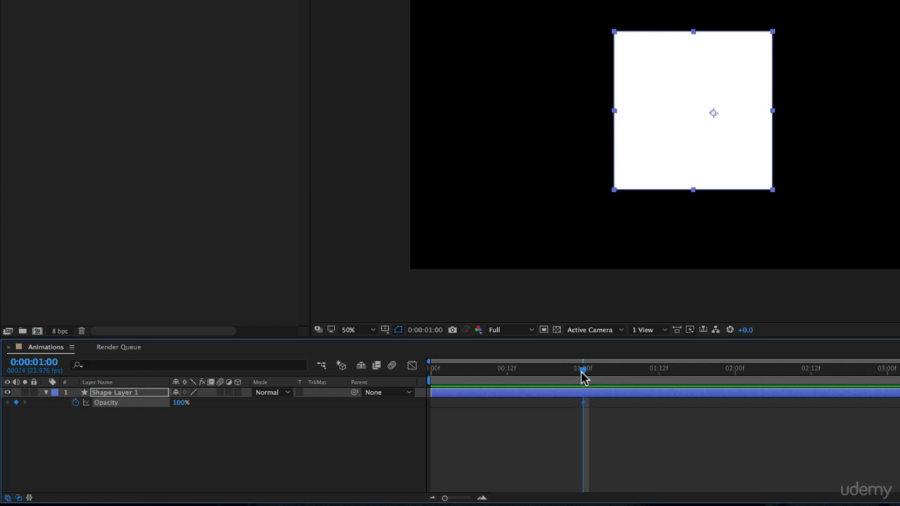
pyautogui.moveTo(583, 371); pyautogui.dragTo(646, 371)
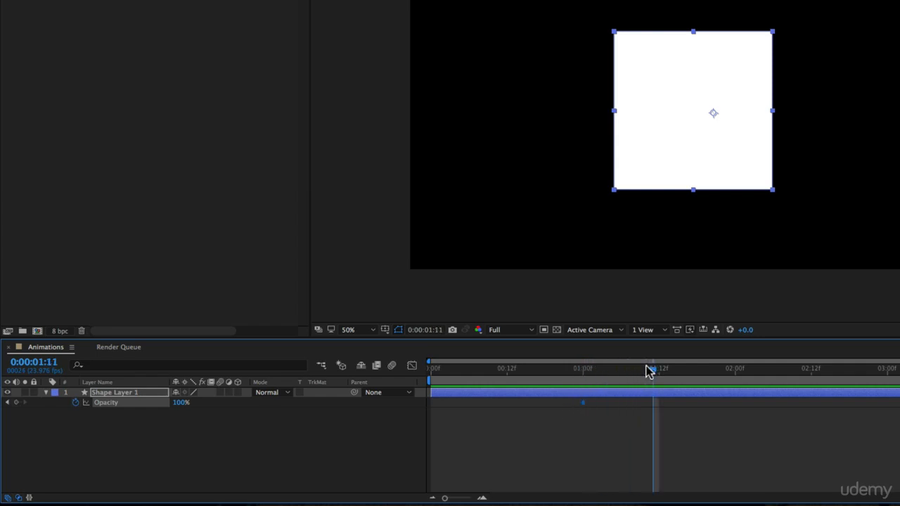
pyautogui.moveTo(584, 403)
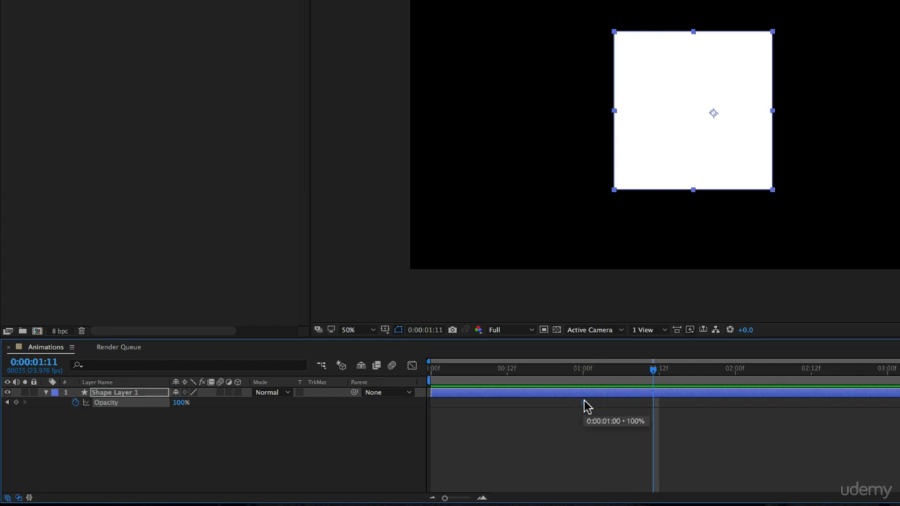
pyautogui.click(582, 372)
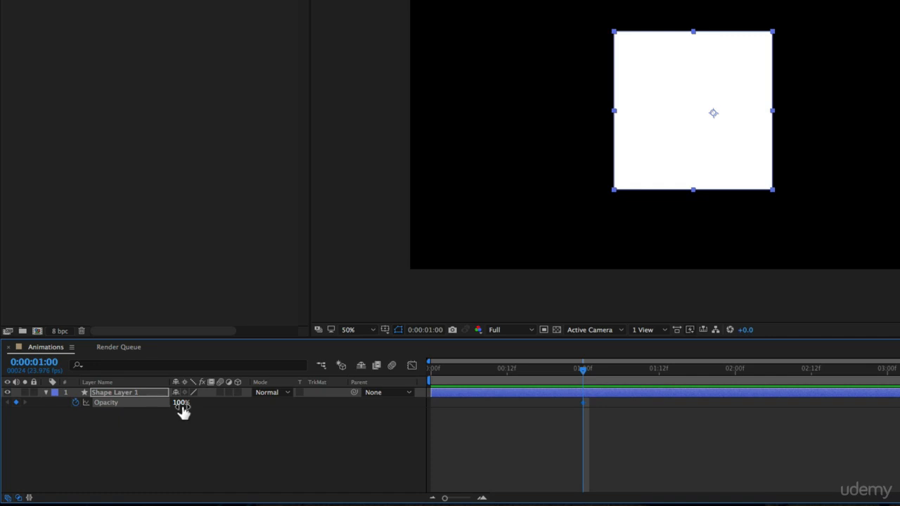
# Set the shape layer's Opacity to 0% at the start of the timeline as a second keyframe.
pyautogui.moveTo(578, 372); pyautogui.dragTo(425, 379)
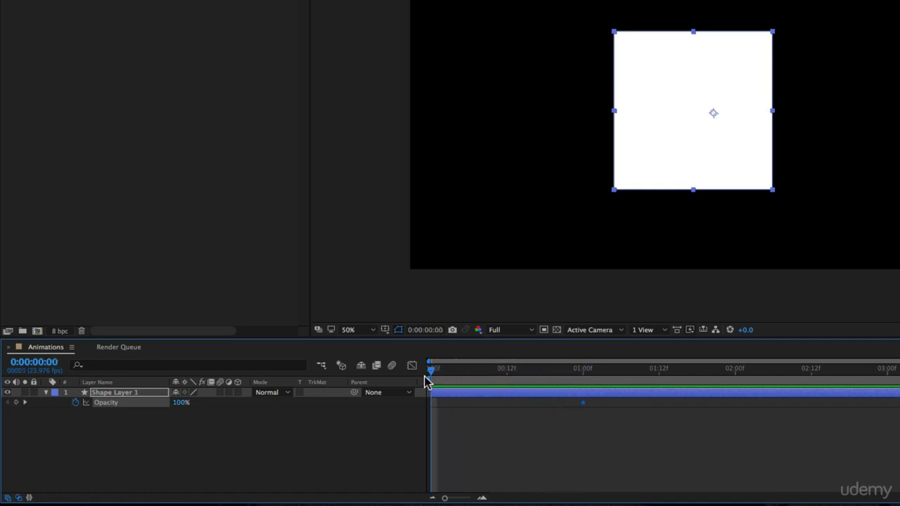
pyautogui.click(180, 404)
pyautogui.write('0')
pyautogui.press('Return')
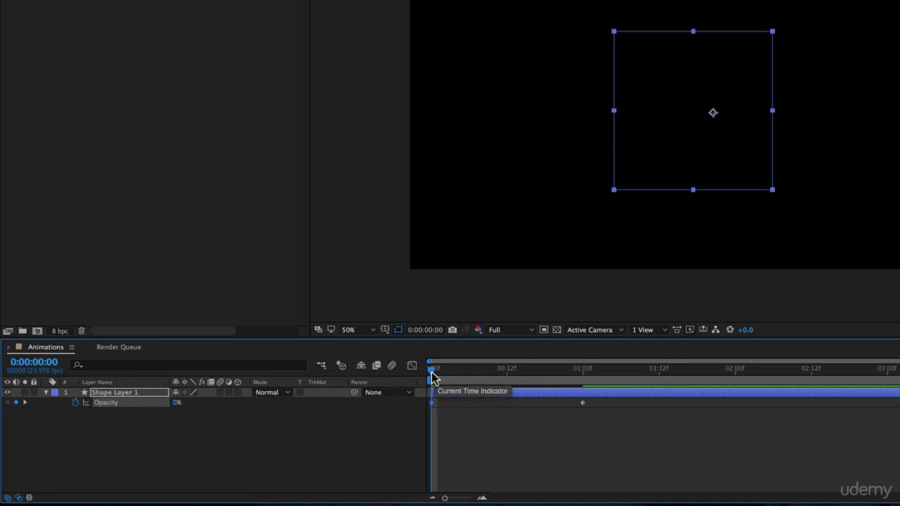
# Scrub through the fade-in and move the 100% Opacity keyframe to 2 seconds.
pyautogui.moveTo(431, 377); pyautogui.dragTo(422, 396)
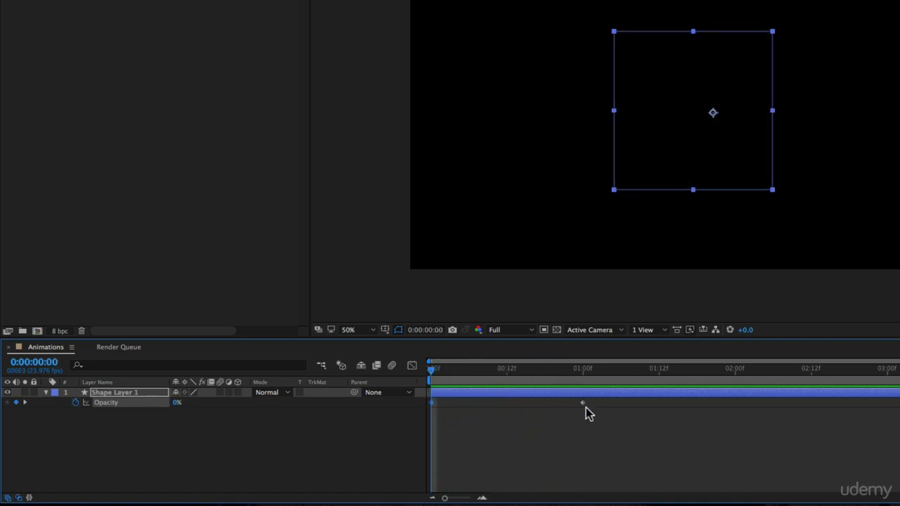
pyautogui.moveTo(581, 406)
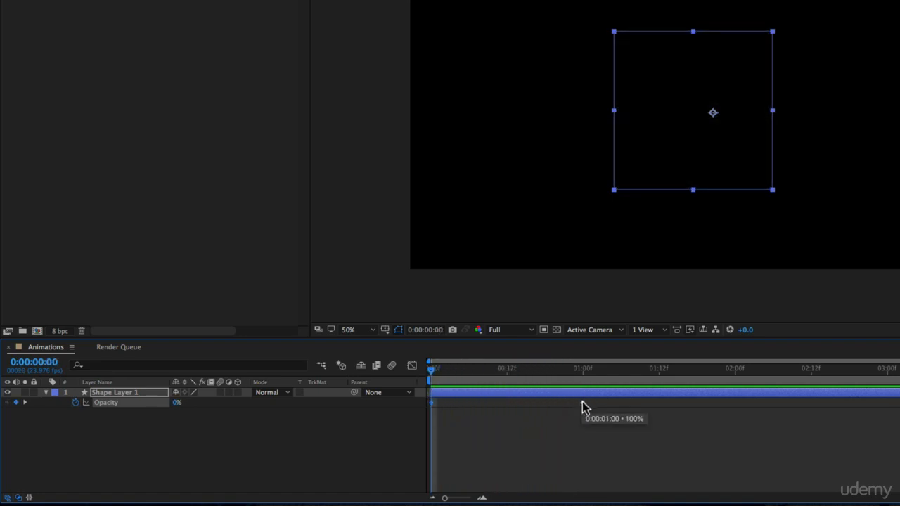
pyautogui.moveTo(582, 404); pyautogui.dragTo(734, 406)
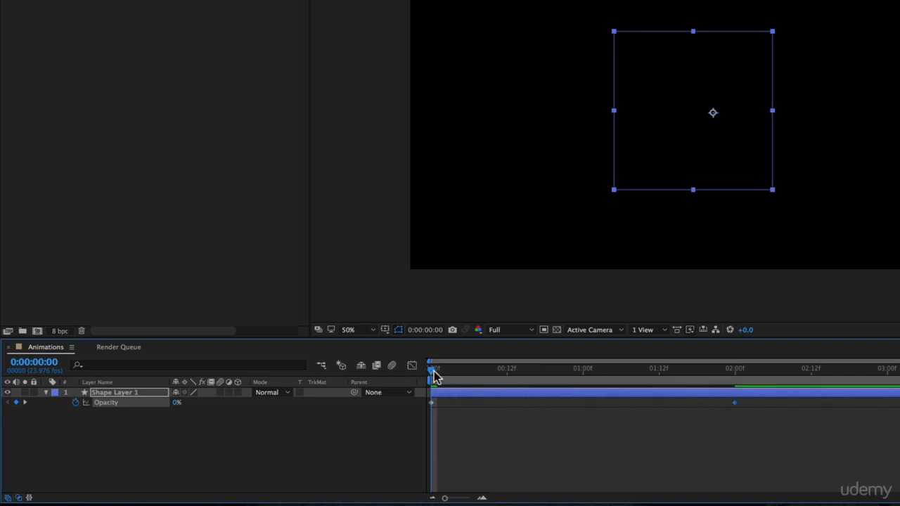
# Move the 100% Opacity keyframe to 12 frames and scrub through the fade-in.
pyautogui.moveTo(430, 406)
pyautogui.moveTo(433, 371); pyautogui.dragTo(388, 396)
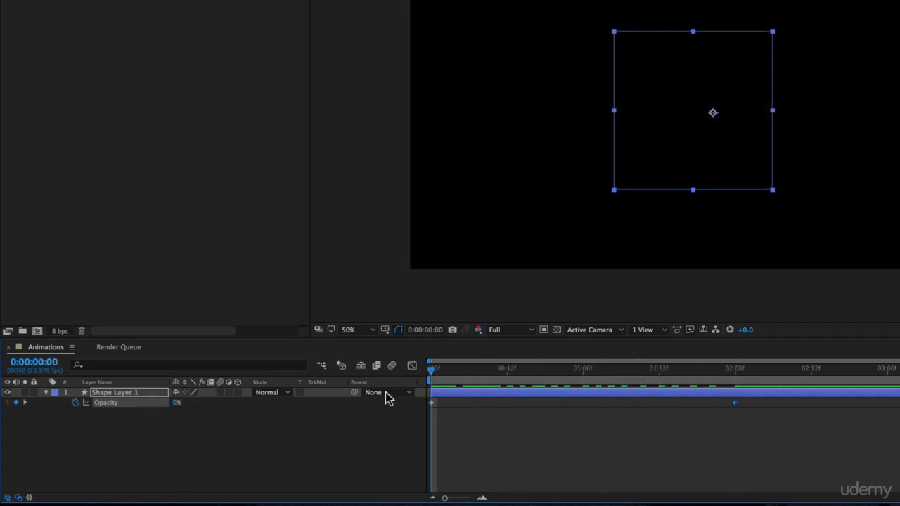
pyautogui.moveTo(734, 402); pyautogui.dragTo(510, 415)
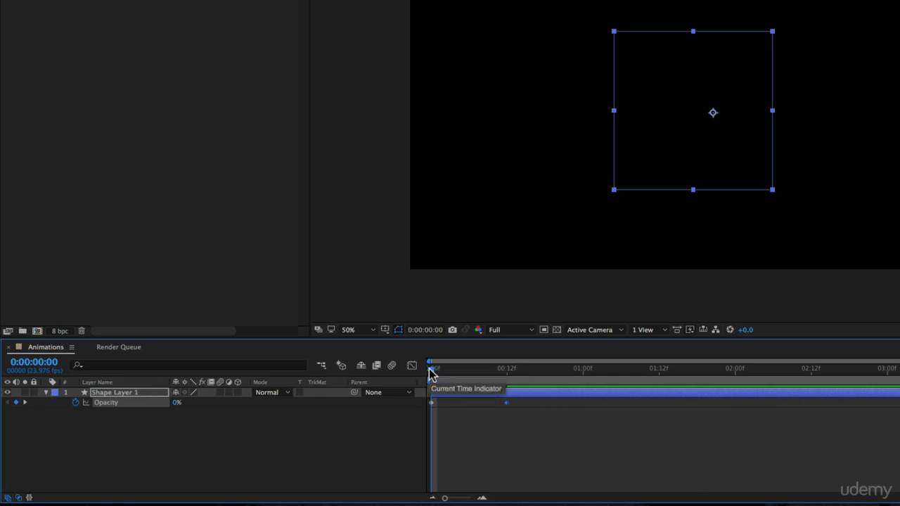
pyautogui.moveTo(431, 370); pyautogui.dragTo(495, 408)
# Delete the 100% Opacity keyframe, undo that, and delete both Opacity keyframes together.
pyautogui.press('BackSpace')
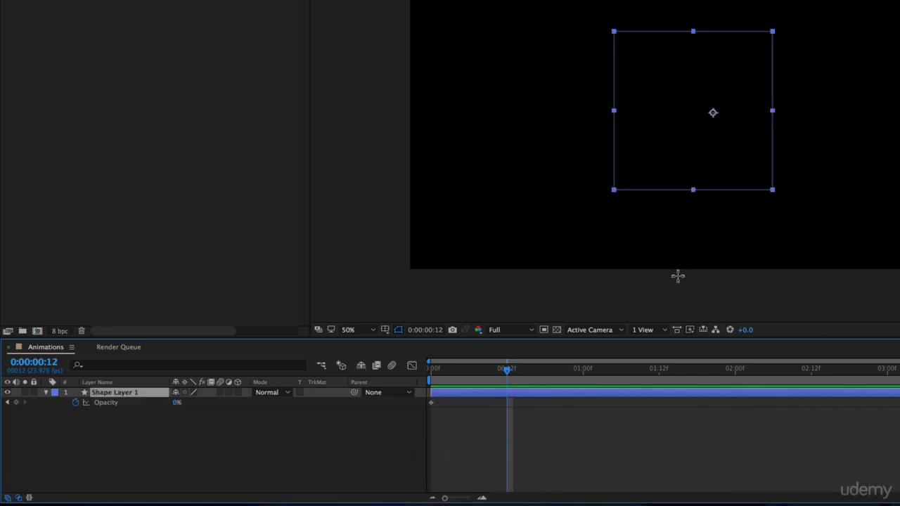
pyautogui.press('super+z')
pyautogui.moveTo(553, 415); pyautogui.dragTo(390, 401)
pyautogui.press('BackSpace')
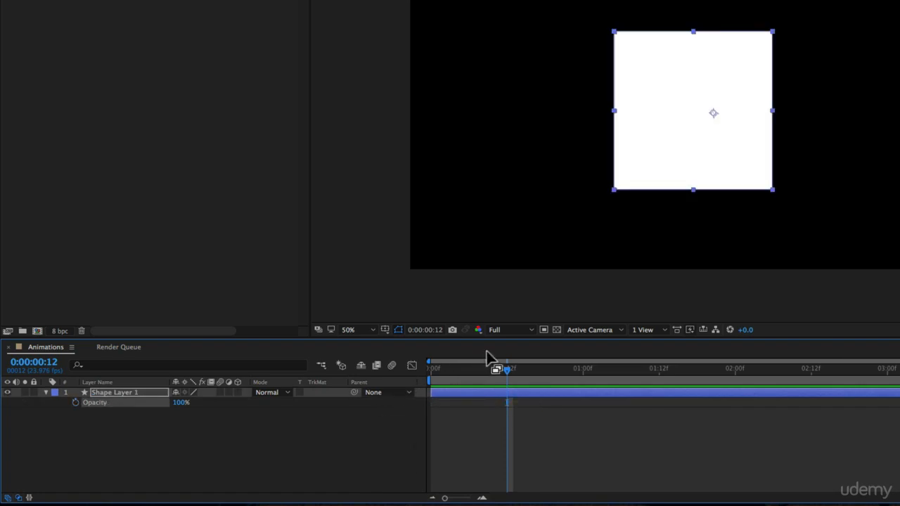
# Undo the Opacity keyframe edits back to the single 100% keyframe at 1 second.
pyautogui.press('super+z')
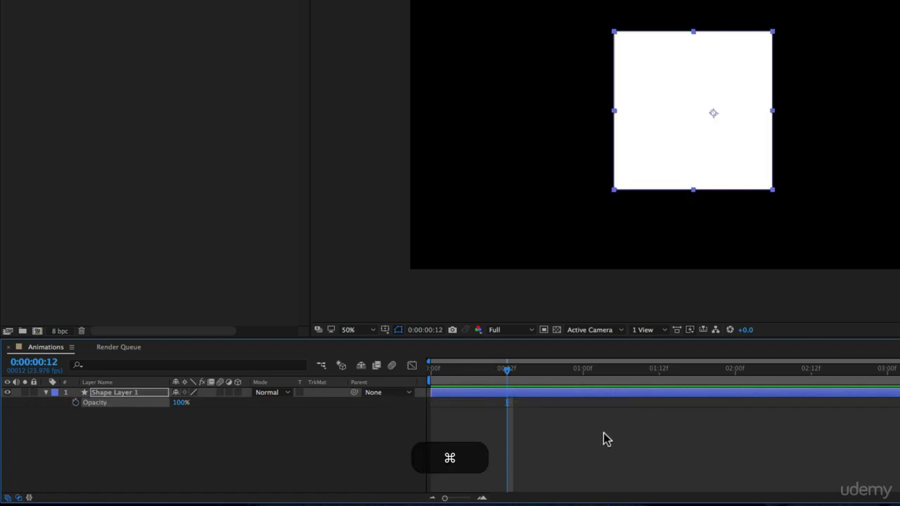
pyautogui.press('super+z')
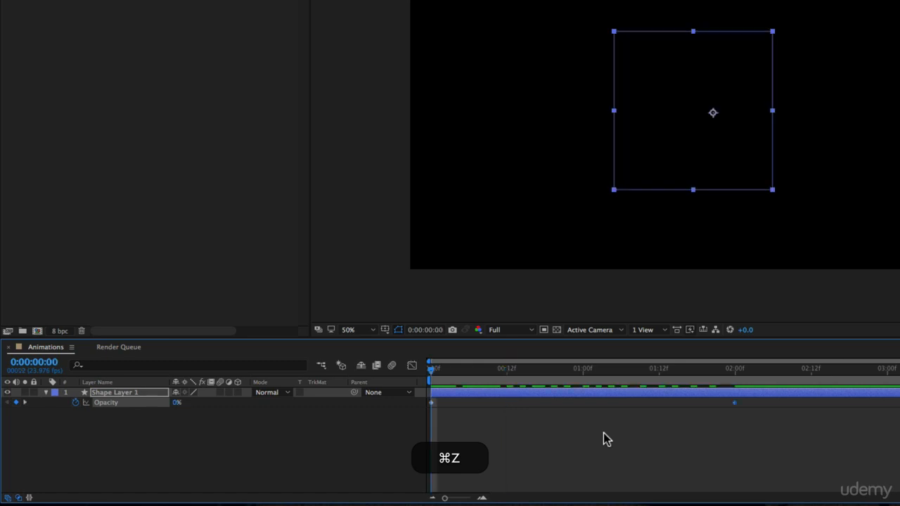
pyautogui.press('super+z')
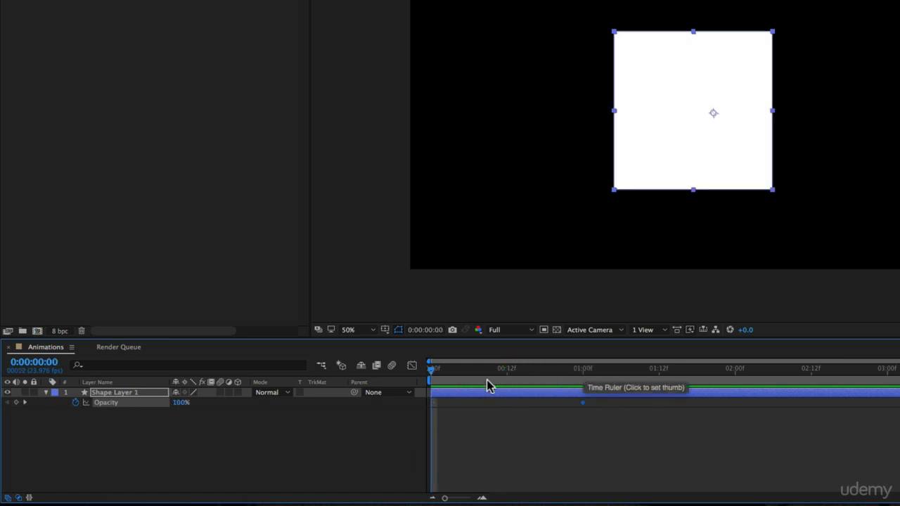
# Add an Opacity keyframe of 0% at the start of the timeline.
pyautogui.click(178, 402)
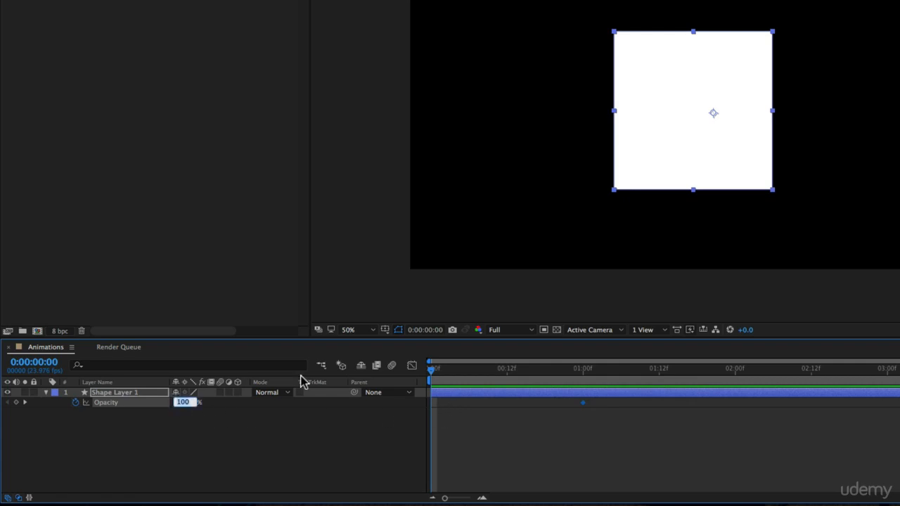
pyautogui.write('0')
pyautogui.press('Return')
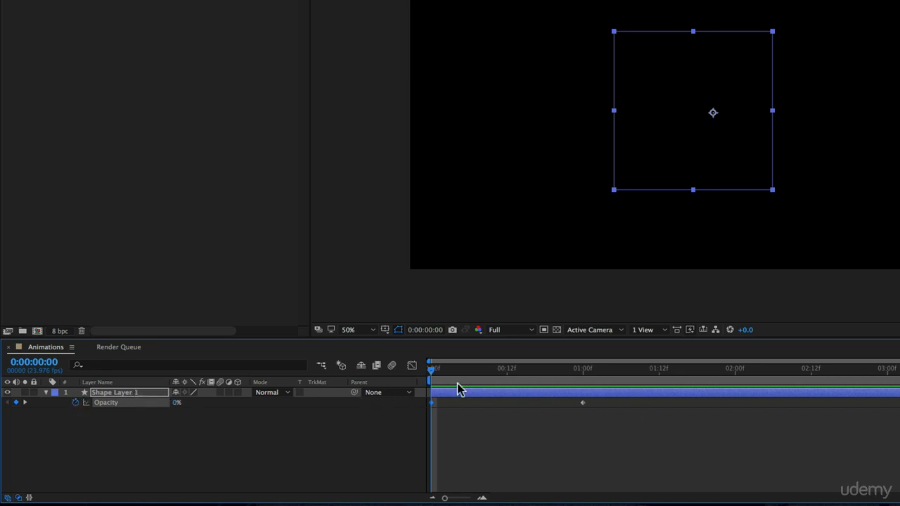
# Try turning off Opacity keyframing to remove all its keyframes, undoing back to the single 100% keyframe at 1 second.
pyautogui.click(77, 403)
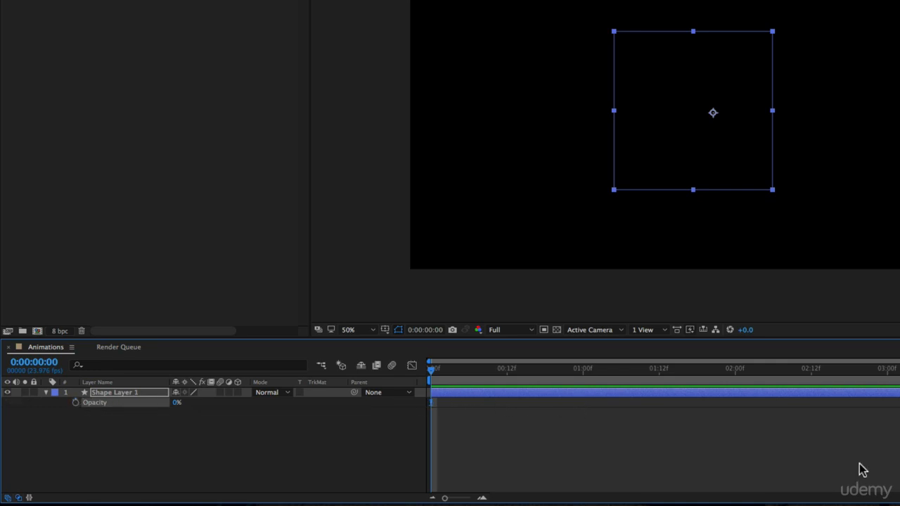
pyautogui.press('super+z')
pyautogui.press('super+z')
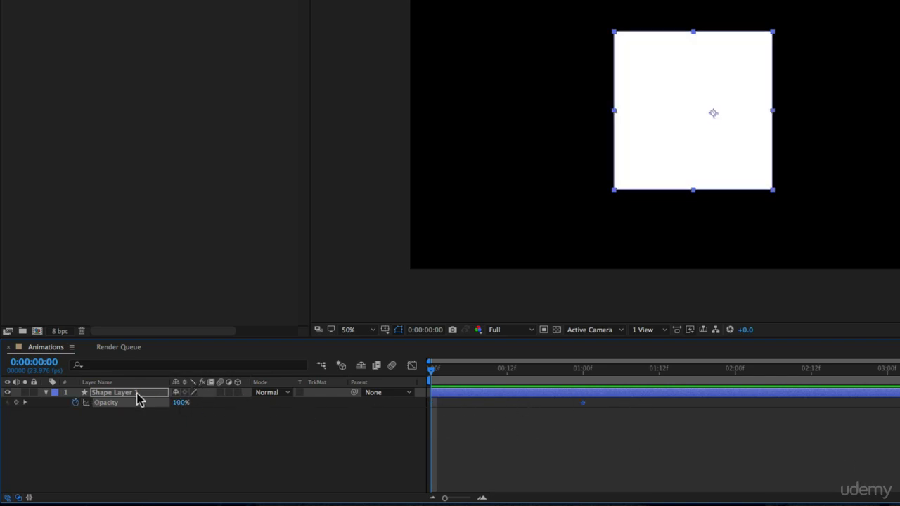
pyautogui.click(75, 403)
pyautogui.press('super')
pyautogui.press('super+z')
# Add 0% Opacity keyframes at the start of the timeline and at 2 seconds, and scrub through the fade.
pyautogui.moveTo(182, 411); pyautogui.dragTo(84, 411)
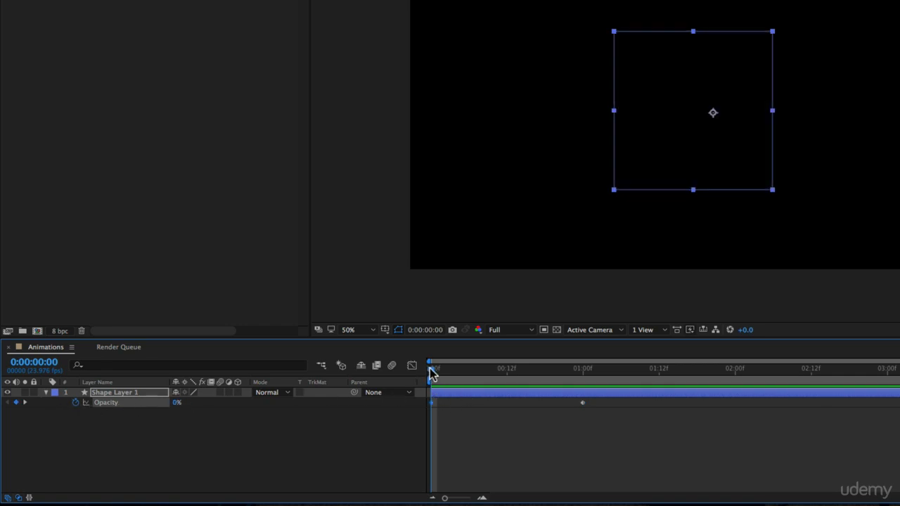
pyautogui.moveTo(430, 373); pyautogui.dragTo(735, 380)
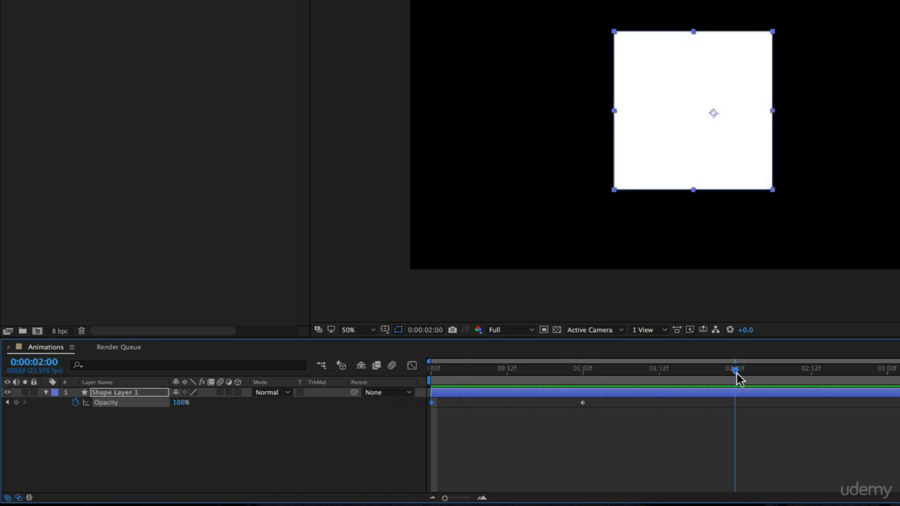
pyautogui.moveTo(182, 408); pyautogui.dragTo(86, 410)
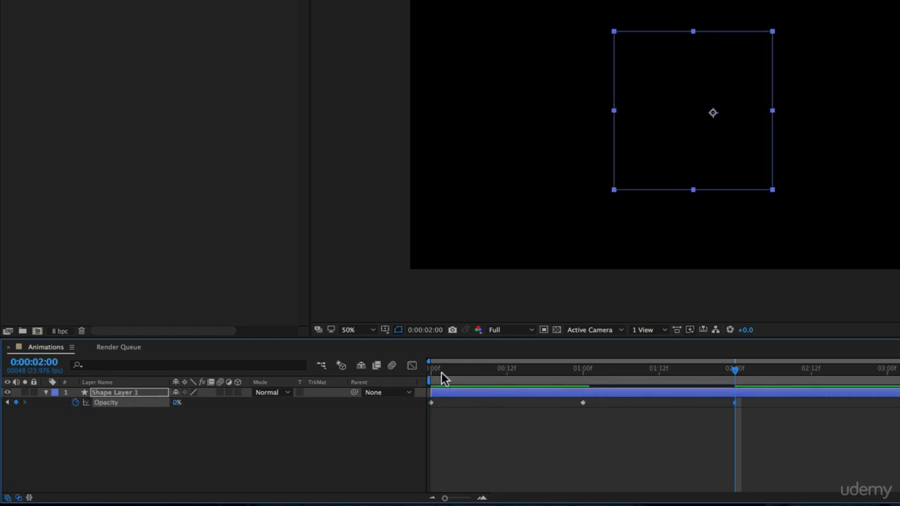
pyautogui.moveTo(442, 376); pyautogui.dragTo(738, 394)
pyautogui.moveTo(586, 371); pyautogui.dragTo(732, 399)
# Copy the 100% Opacity keyframe at 1 second, paste it at 0:00:01:06, and scrub through the animation.
pyautogui.moveTo(735, 398); pyautogui.dragTo(624, 396)
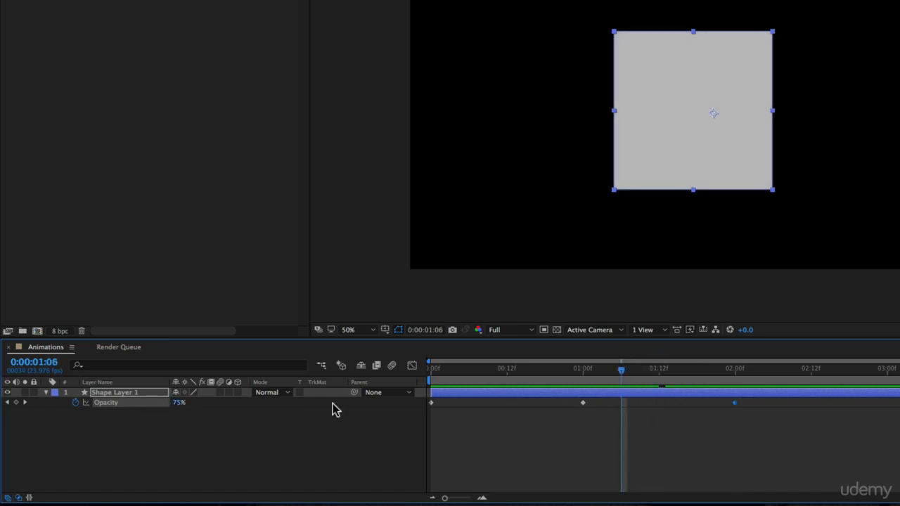
pyautogui.moveTo(602, 424); pyautogui.dragTo(569, 403)
pyautogui.press('super+c')
pyautogui.press('super+v')
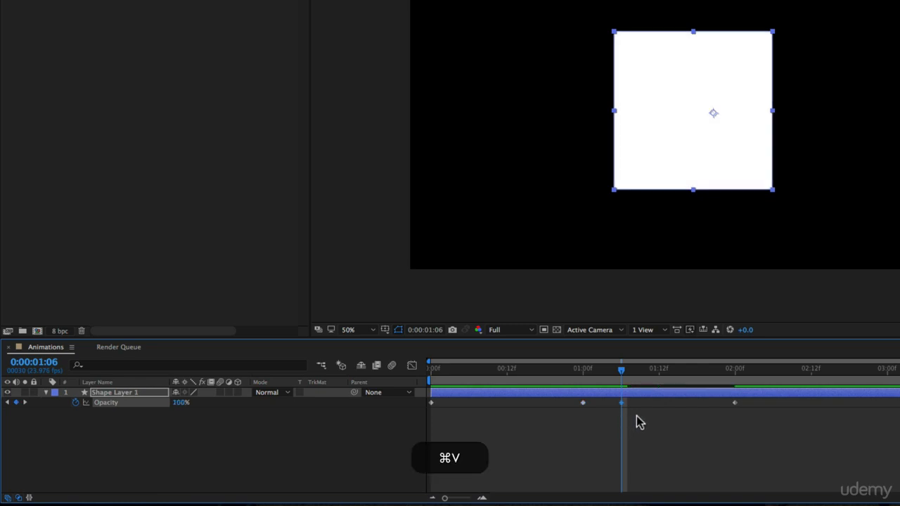
pyautogui.moveTo(581, 368); pyautogui.dragTo(747, 399)
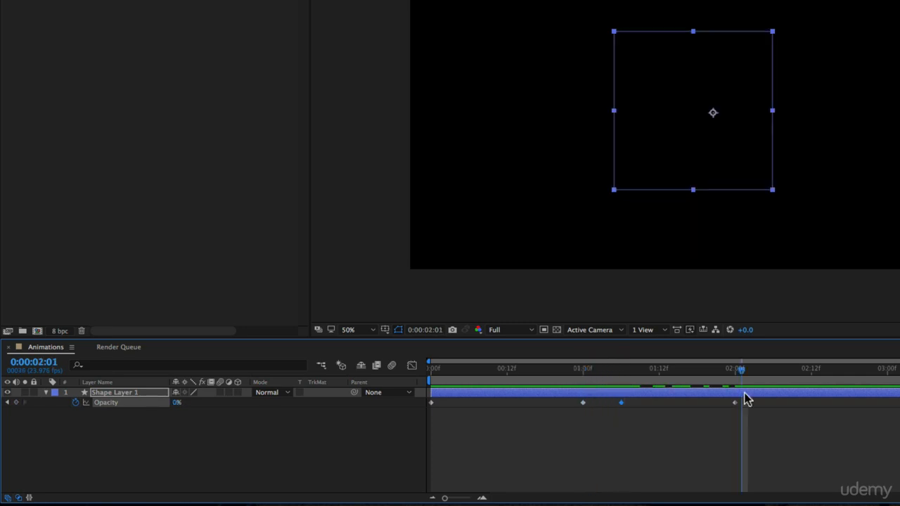